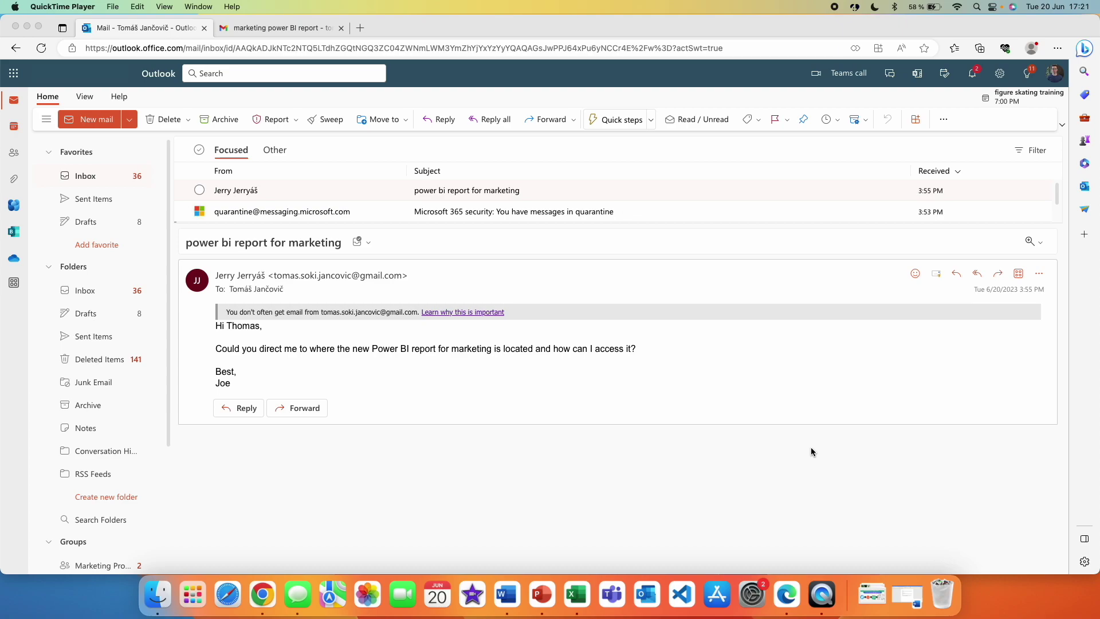
{"action": "left_click", "coordinate": [734, 452]}
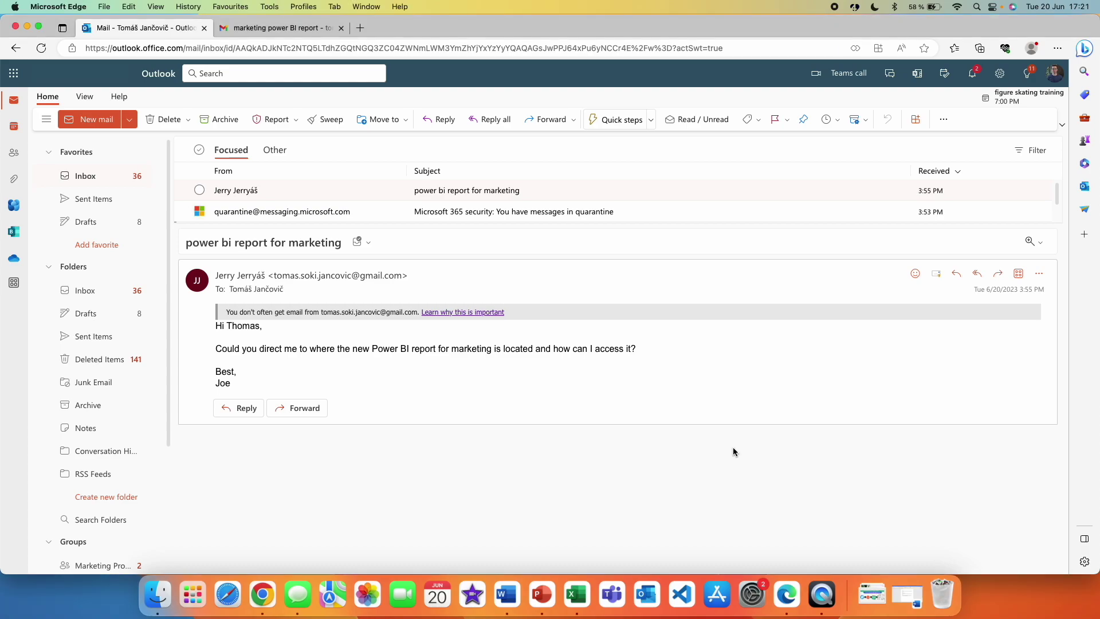
{"action": "left_click", "coordinate": [1085, 49]}
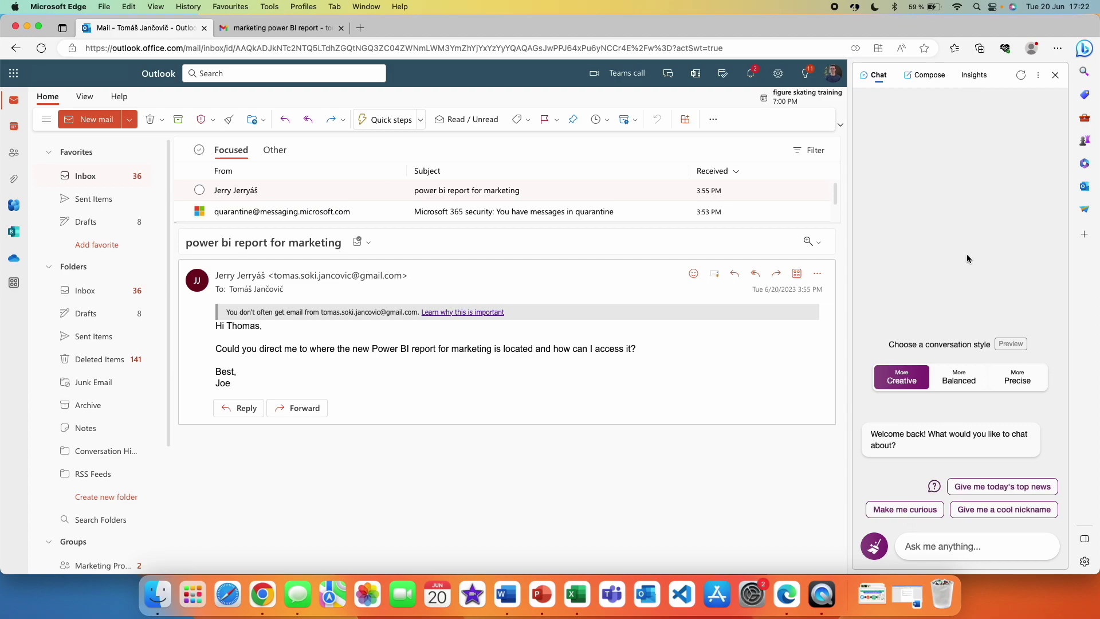
{"action": "left_click", "coordinate": [929, 75]}
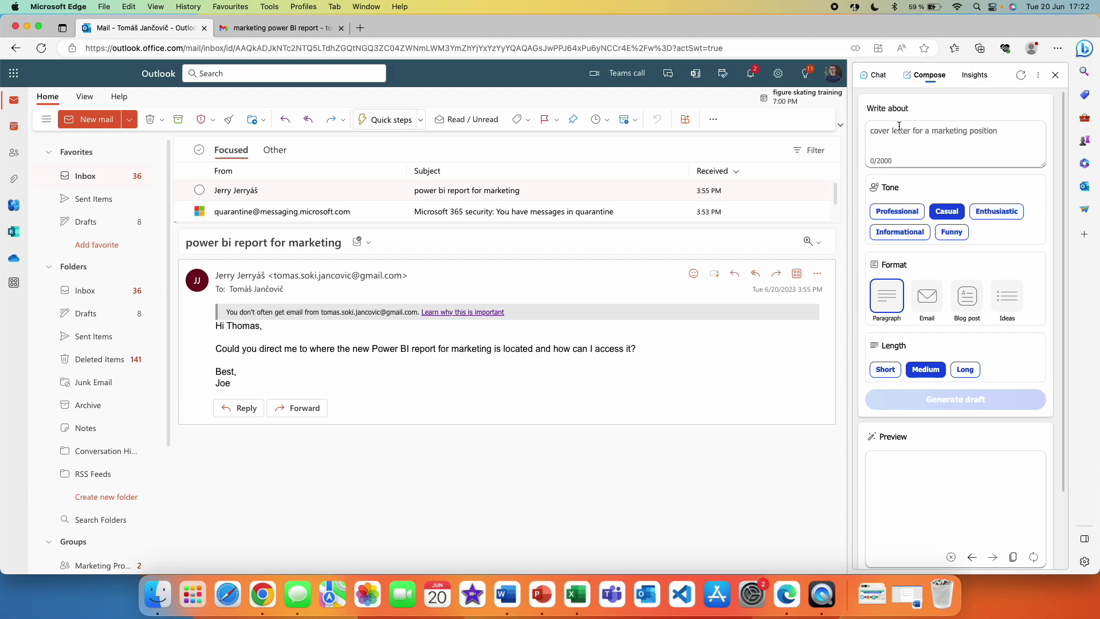
{"action": "left_click", "coordinate": [942, 136]}
{"action": "key", "text": "super+v"}
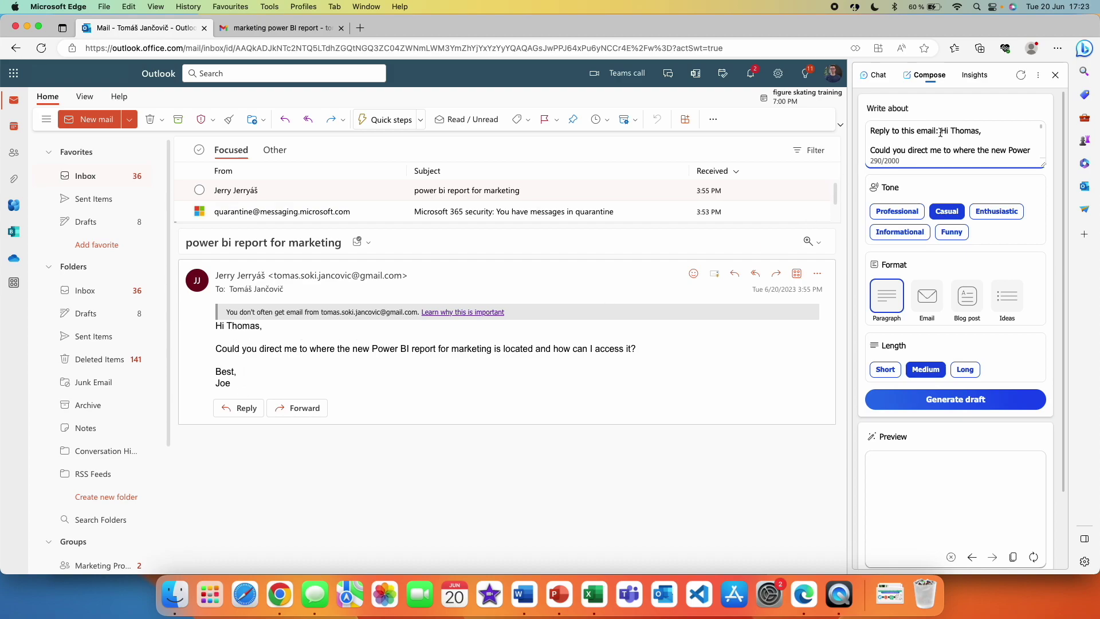
{"action": "scroll", "coordinate": [996, 138], "scroll_direction": "down", "scroll_amount": 4}
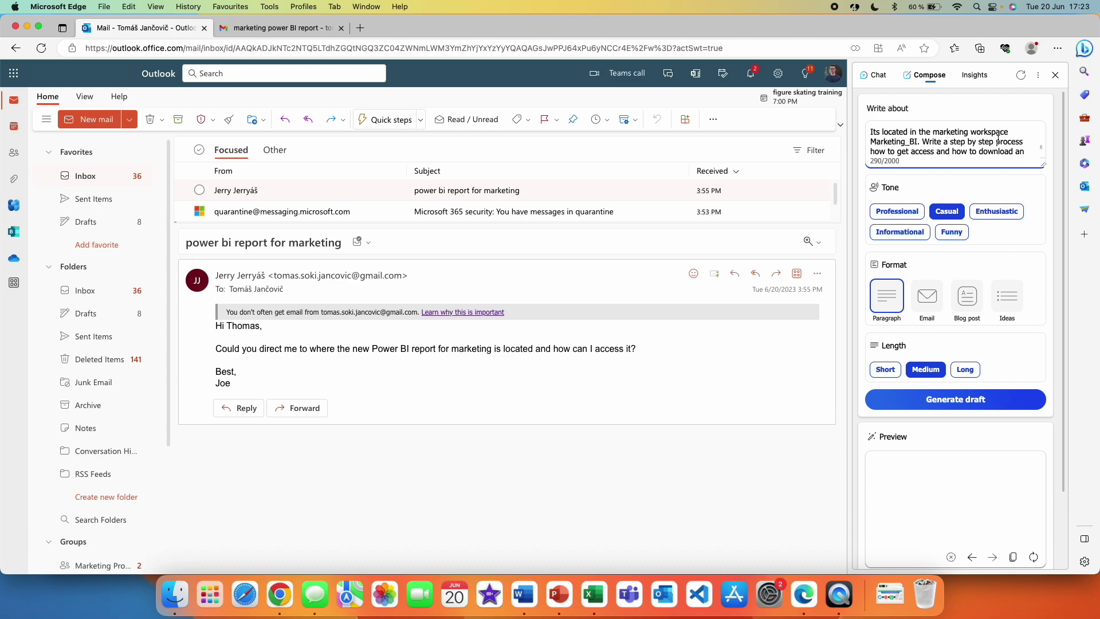
{"action": "scroll", "coordinate": [930, 145], "scroll_direction": "down", "scroll_amount": 1}
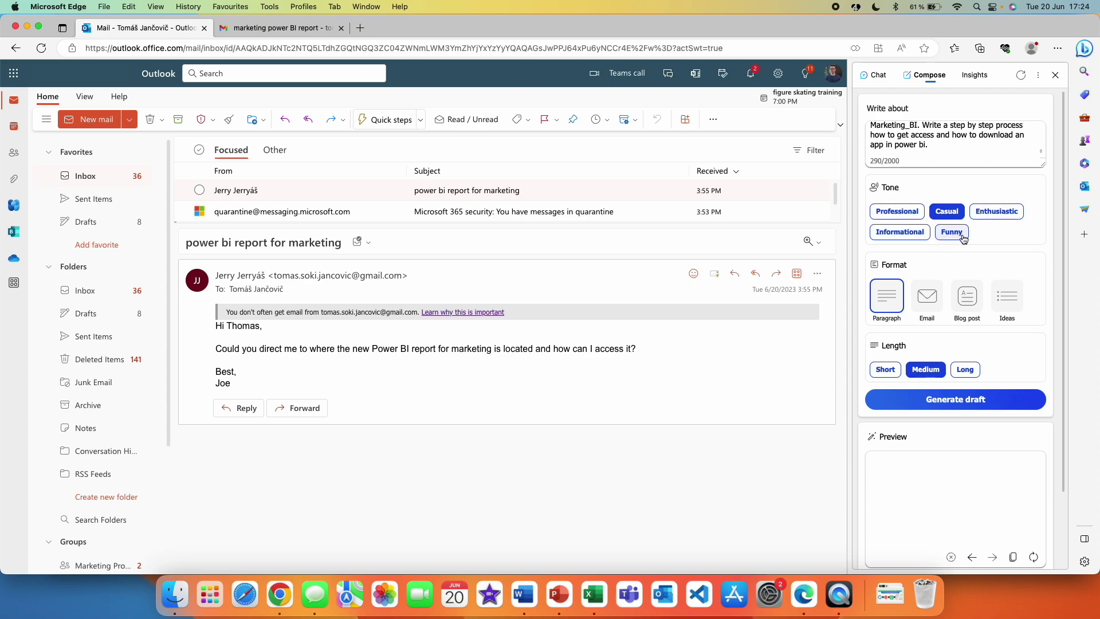
{"action": "left_click", "coordinate": [927, 297]}
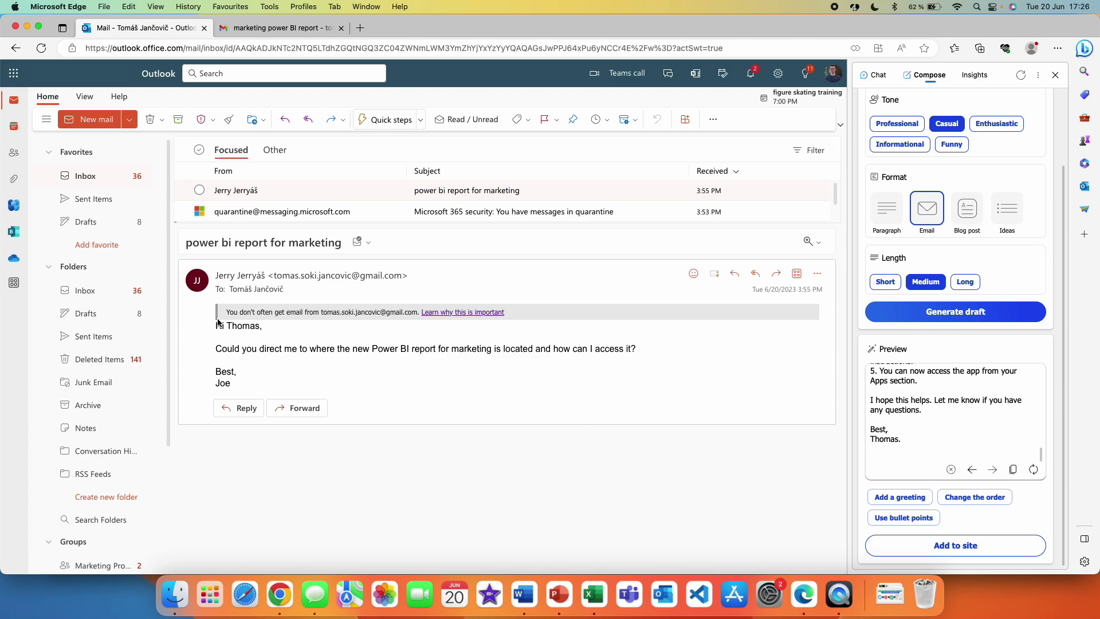
{"action": "scroll", "coordinate": [883, 377], "scroll_direction": "up", "scroll_amount": 5}
{"action": "left_click", "coordinate": [229, 409]}
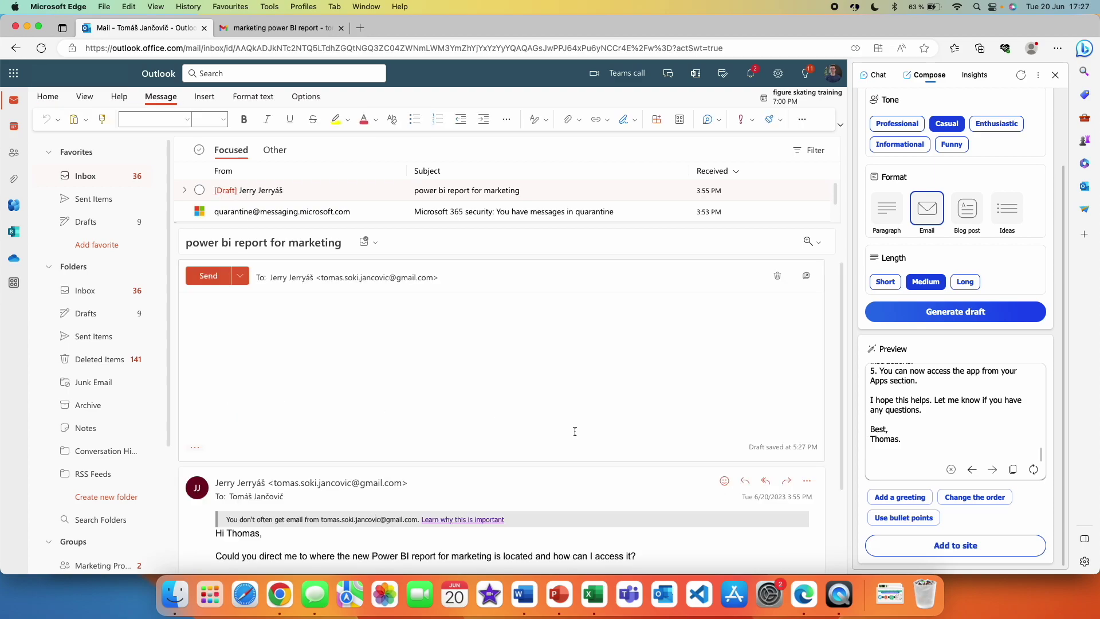
{"action": "left_click", "coordinate": [939, 551]}
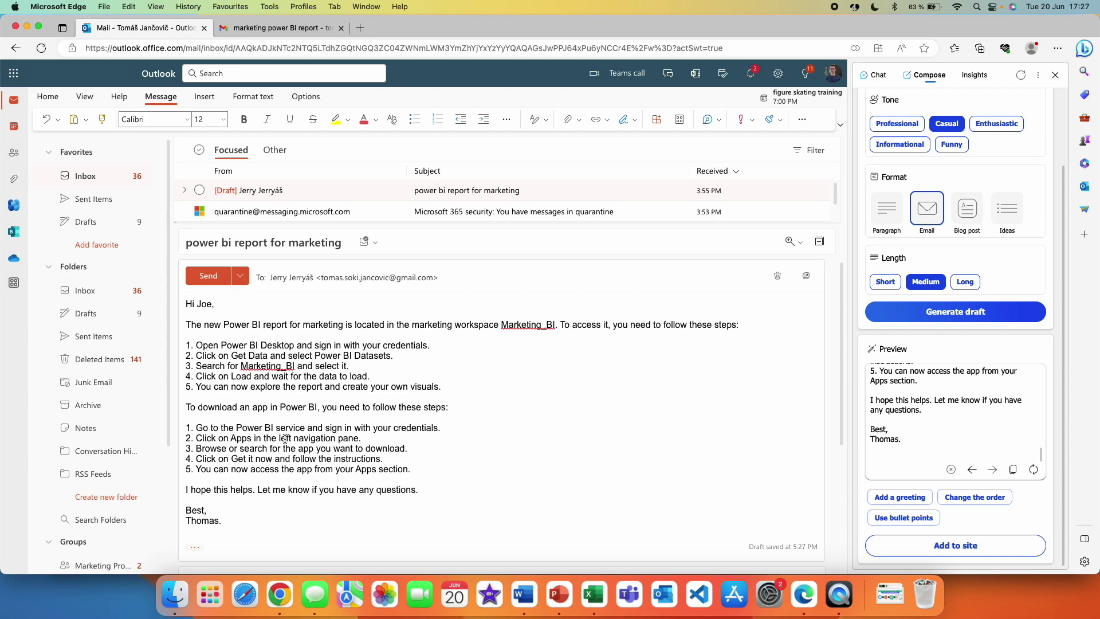
{"action": "left_click", "coordinate": [205, 277]}
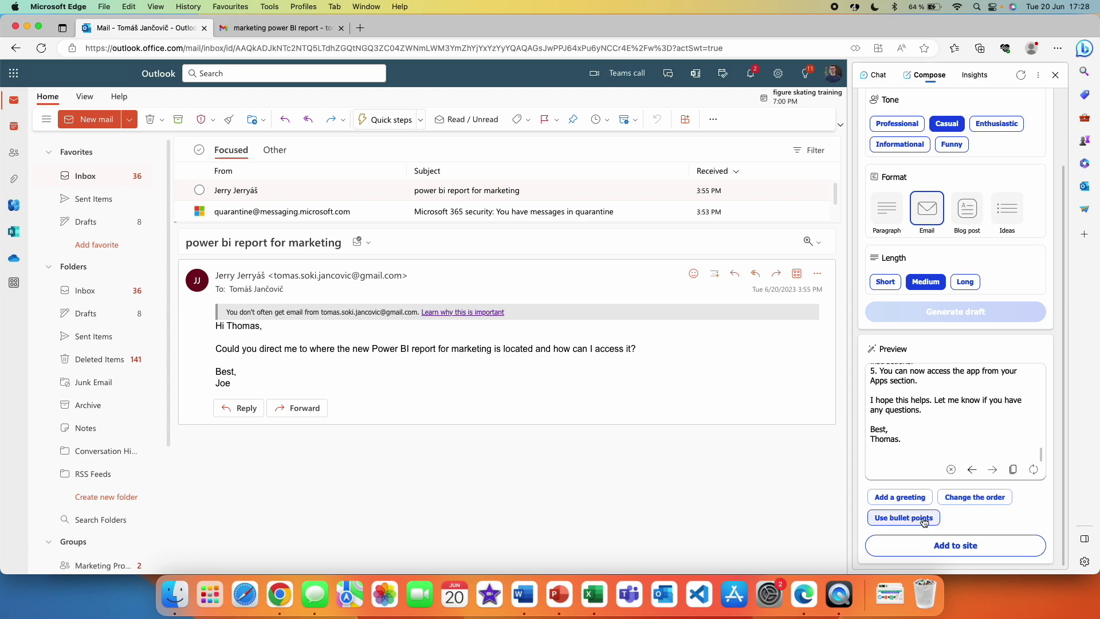
{"action": "scroll", "coordinate": [892, 390], "scroll_direction": "up", "scroll_amount": 10}
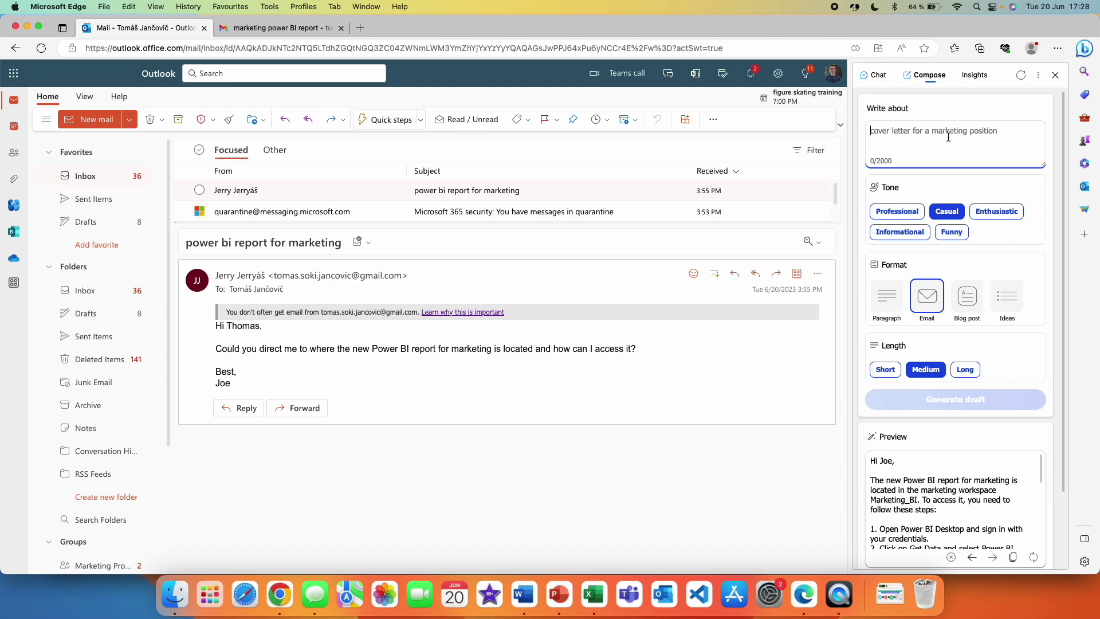
{"action": "key", "text": "super+v"}
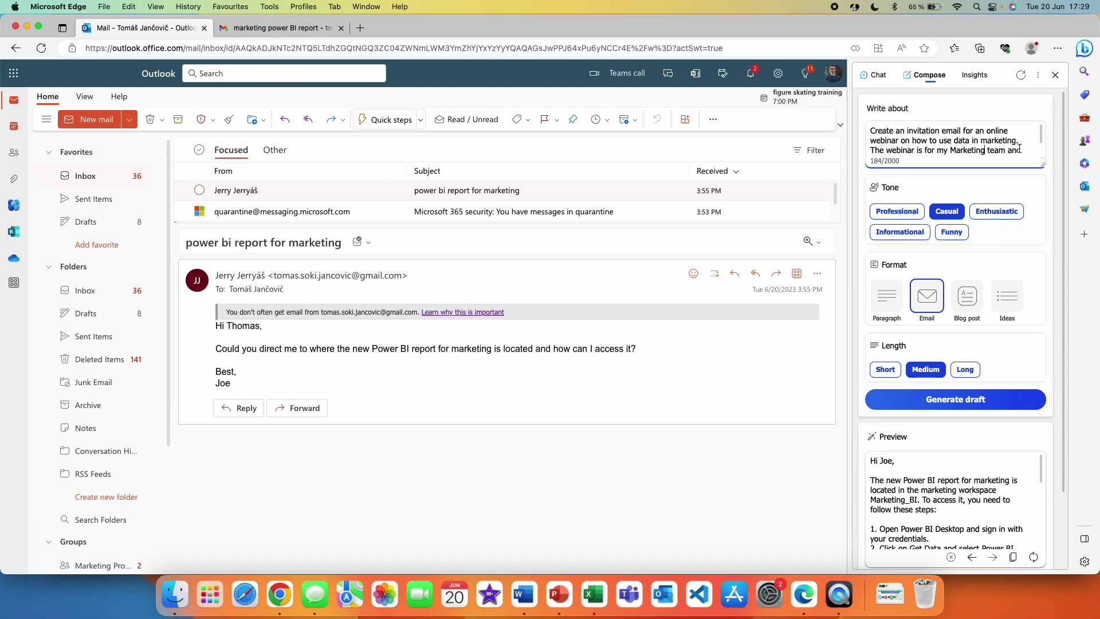
{"action": "scroll", "coordinate": [987, 150], "scroll_direction": "down", "scroll_amount": 1}
{"action": "scroll", "coordinate": [985, 148], "scroll_direction": "down", "scroll_amount": 3}
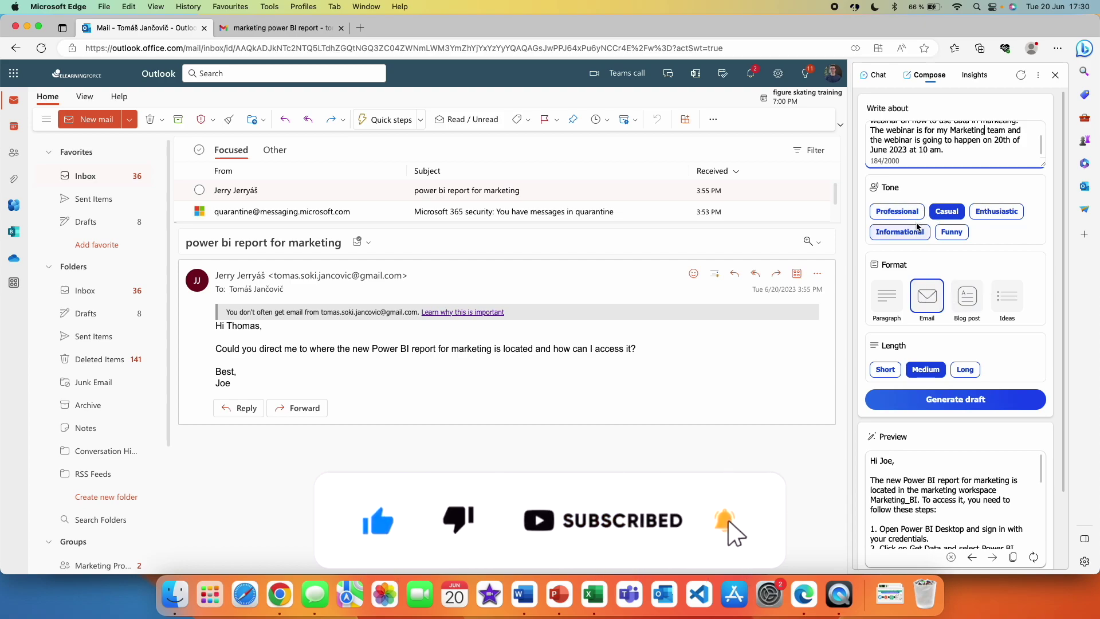
{"action": "left_click", "coordinate": [942, 238]}
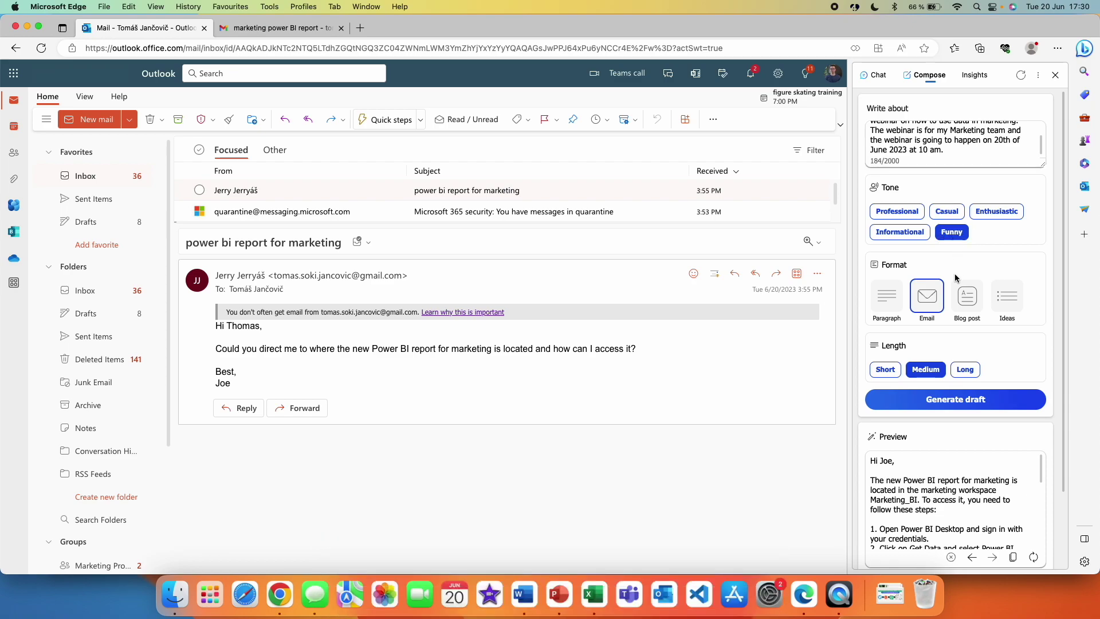
{"action": "left_click", "coordinate": [872, 369]}
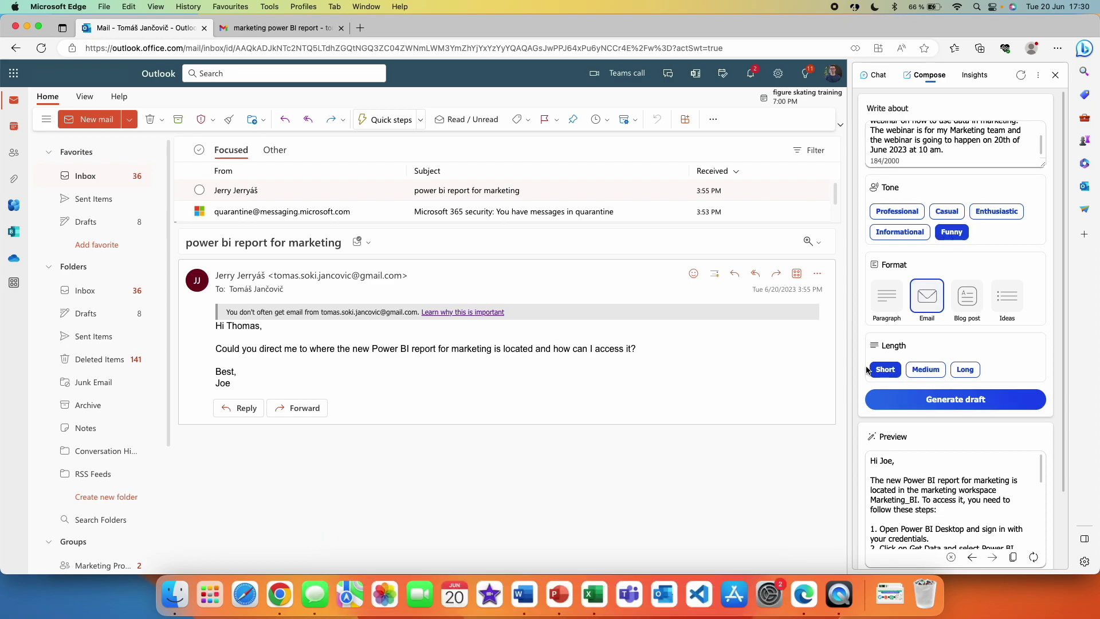
{"action": "scroll", "coordinate": [939, 392], "scroll_direction": "down", "scroll_amount": 1}
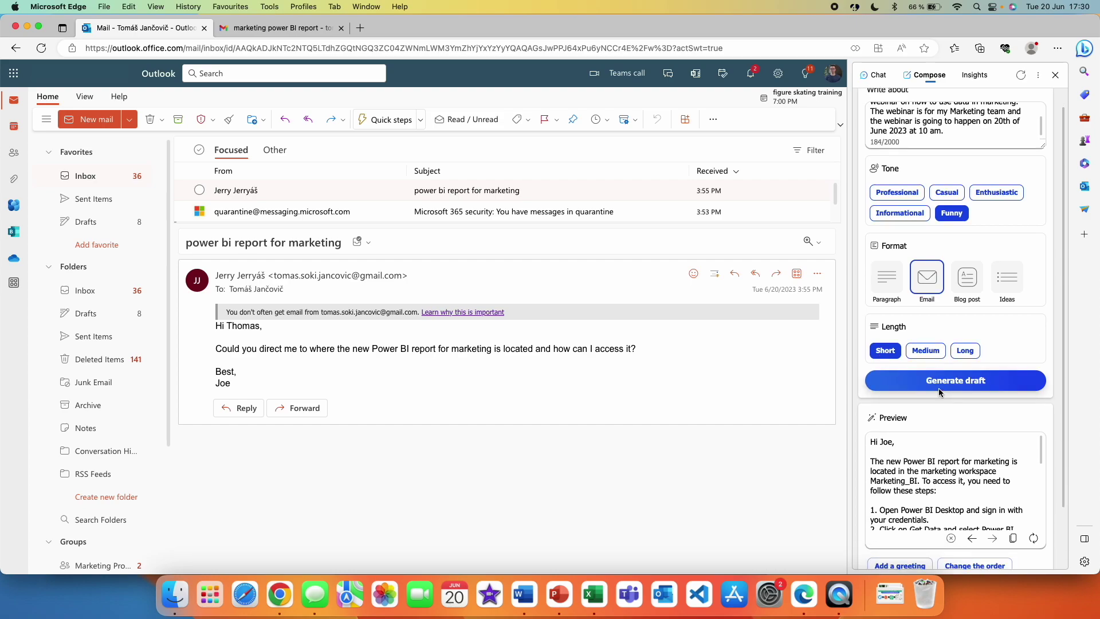
{"action": "left_click", "coordinate": [941, 383]}
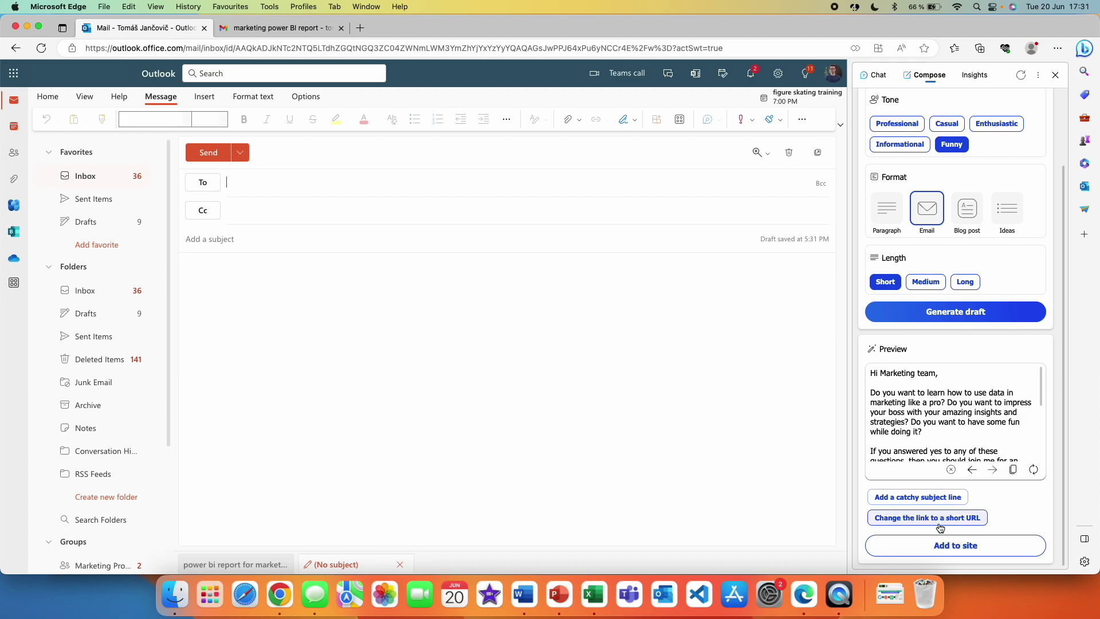
{"action": "scroll", "coordinate": [914, 412], "scroll_direction": "down", "scroll_amount": 5}
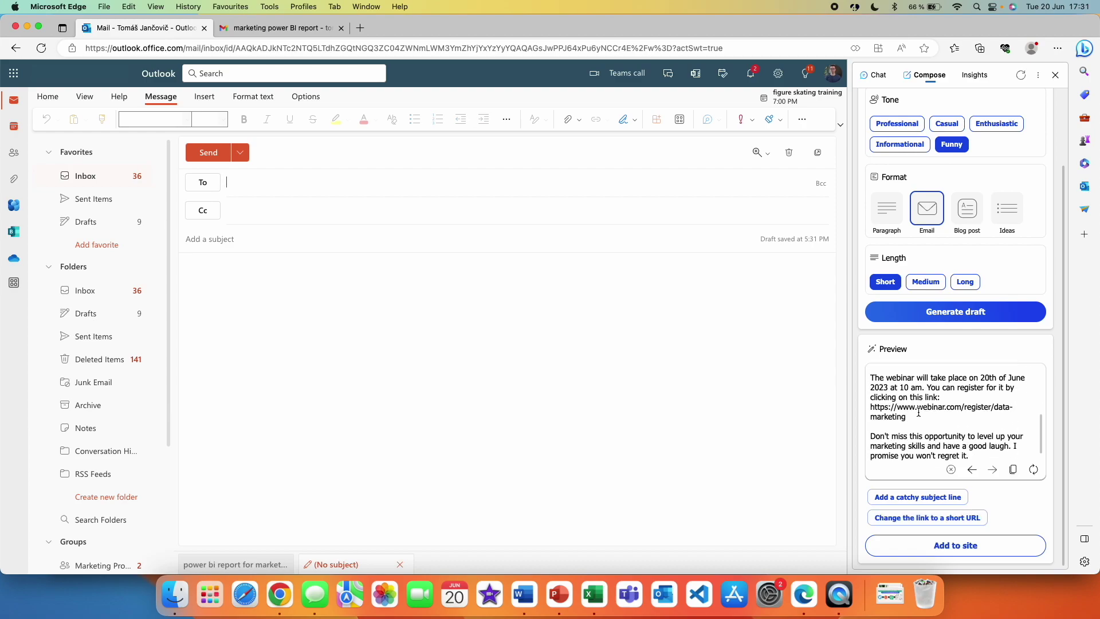
{"action": "left_click", "coordinate": [935, 525]}
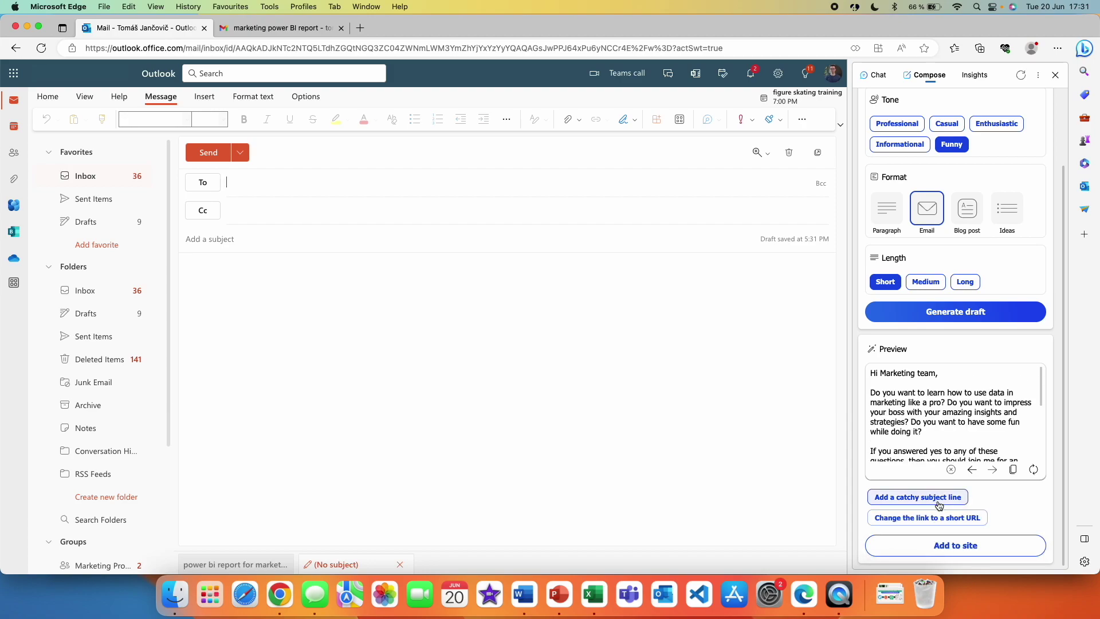
{"action": "left_click", "coordinate": [939, 498]}
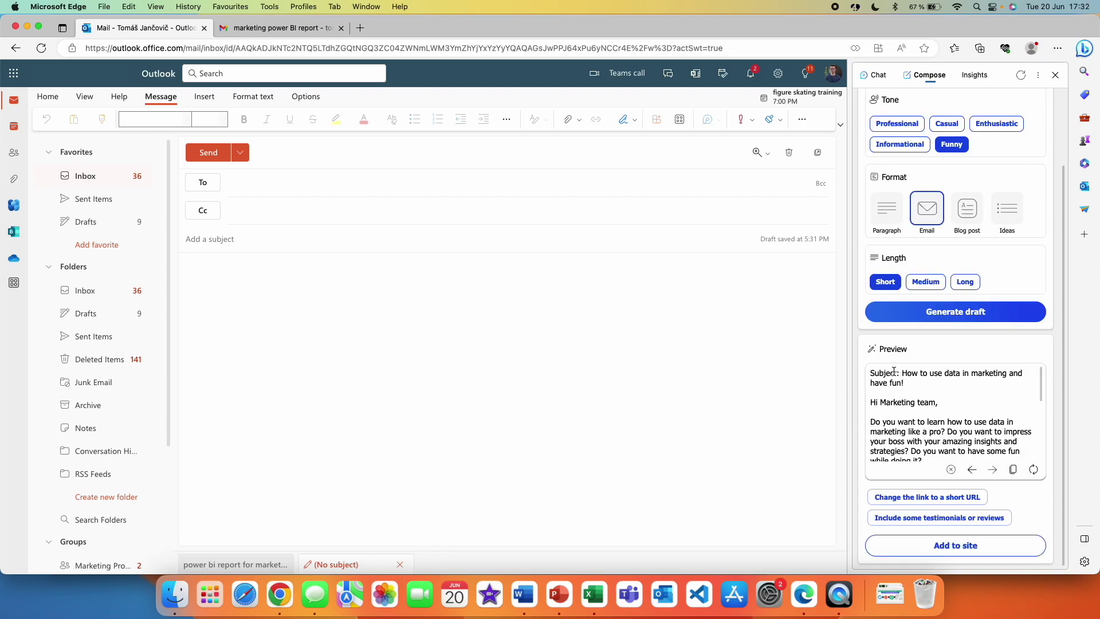
{"action": "left_click", "coordinate": [212, 282]}
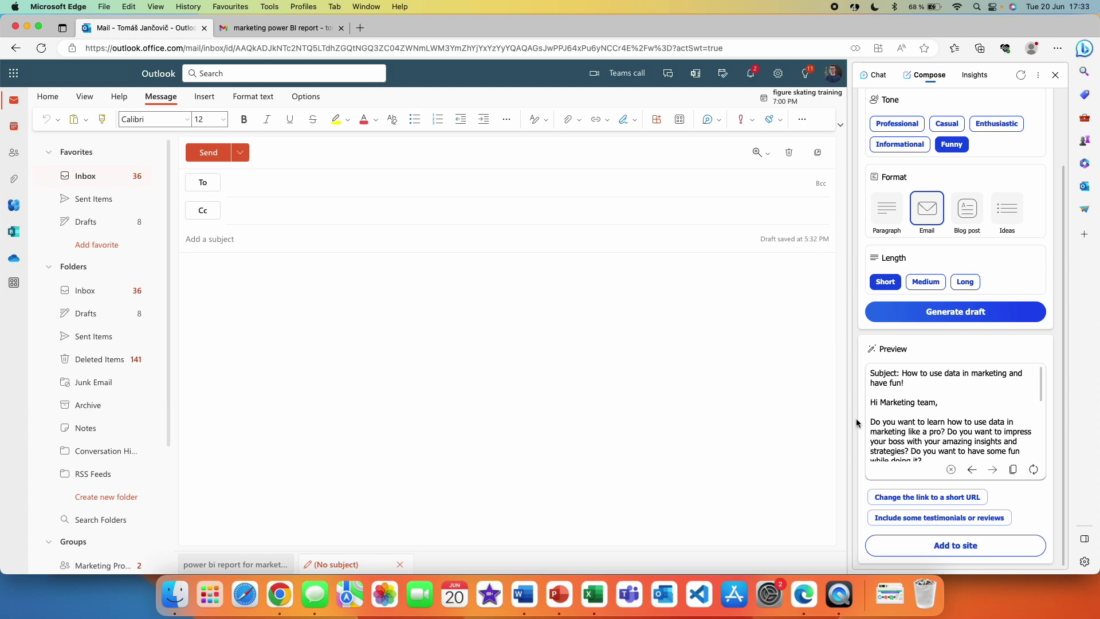
{"action": "left_click", "coordinate": [943, 551]}
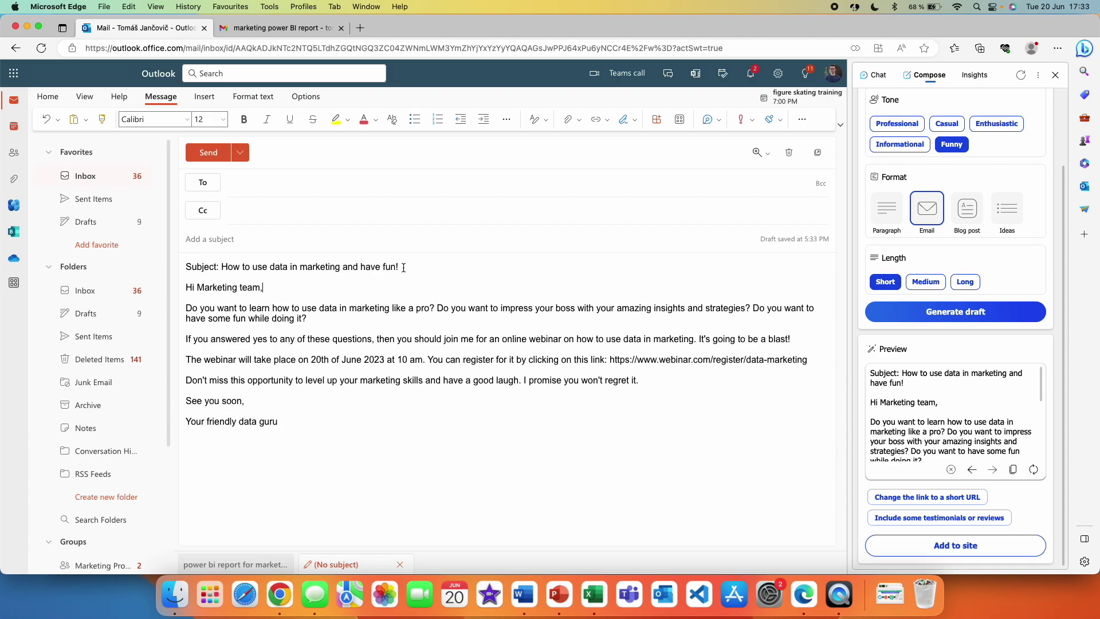
{"action": "left_click_drag", "start_coordinate": [401, 268], "coordinate": [221, 268]}
{"action": "key", "text": "super+c"}
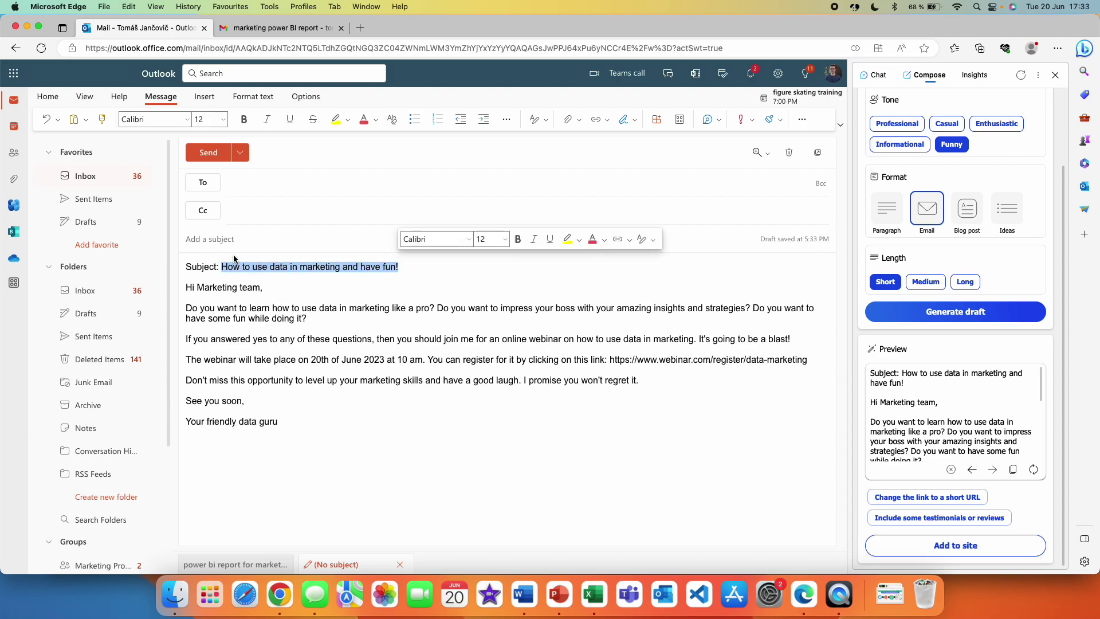
{"action": "left_click", "coordinate": [235, 240]}
{"action": "key", "text": "super+v"}
{"action": "left_click_drag", "start_coordinate": [403, 269], "coordinate": [186, 267]}
{"action": "key", "text": "BackSpace"}
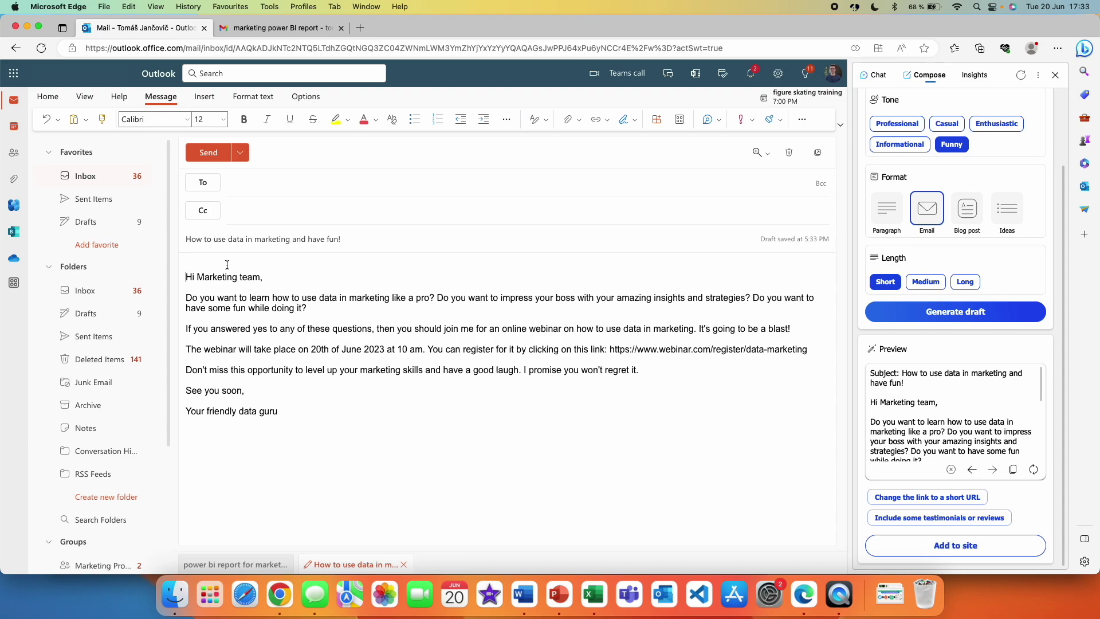
{"action": "scroll", "coordinate": [227, 265], "scroll_direction": "down", "scroll_amount": 1}
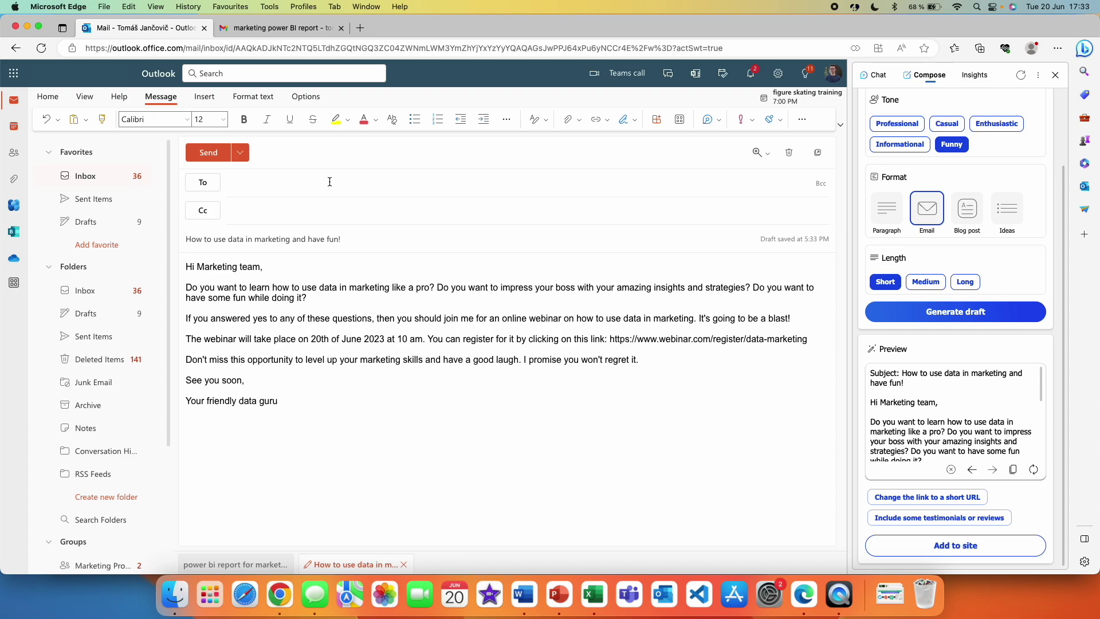
{"action": "key", "text": "ctrl+Tab"}
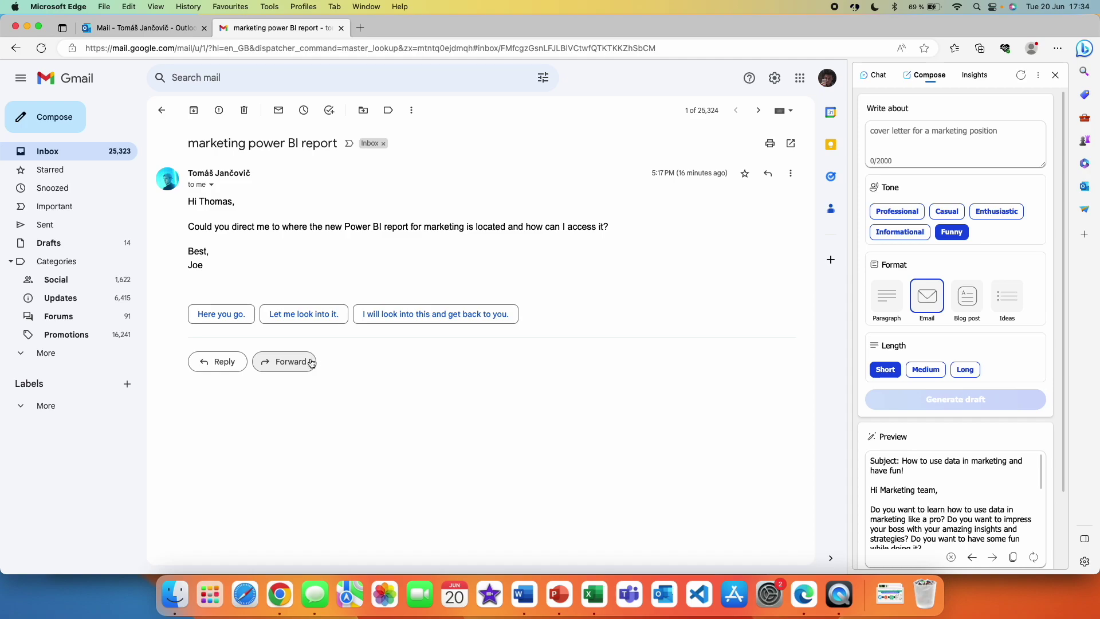
{"action": "key", "text": "r"}
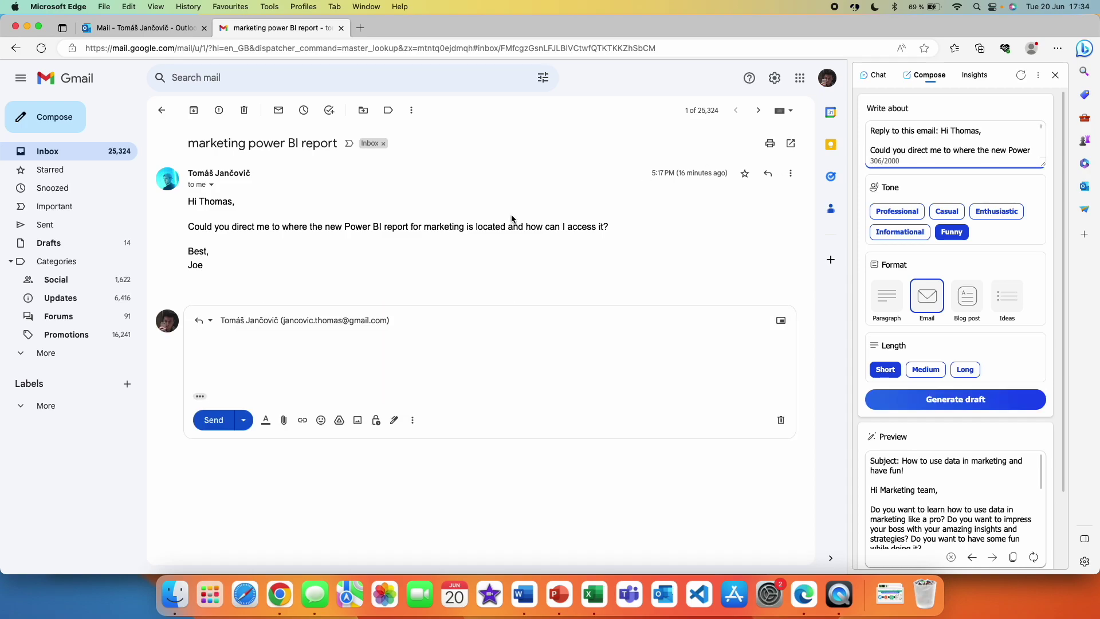
{"action": "scroll", "coordinate": [957, 145], "scroll_direction": "down", "scroll_amount": 5}
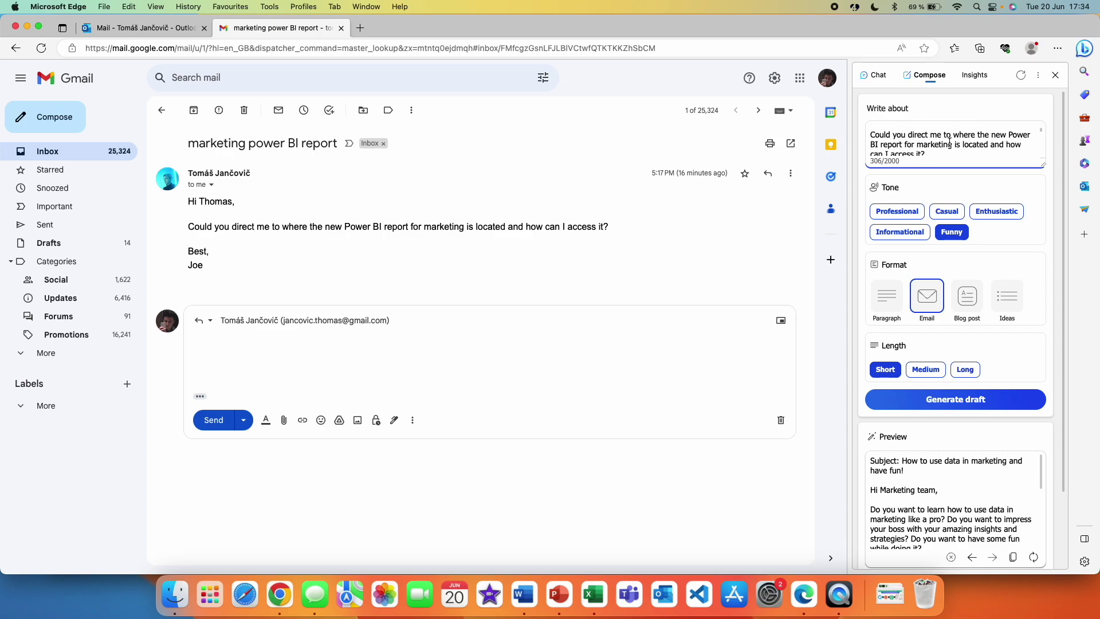
{"action": "left_click", "coordinate": [897, 212]}
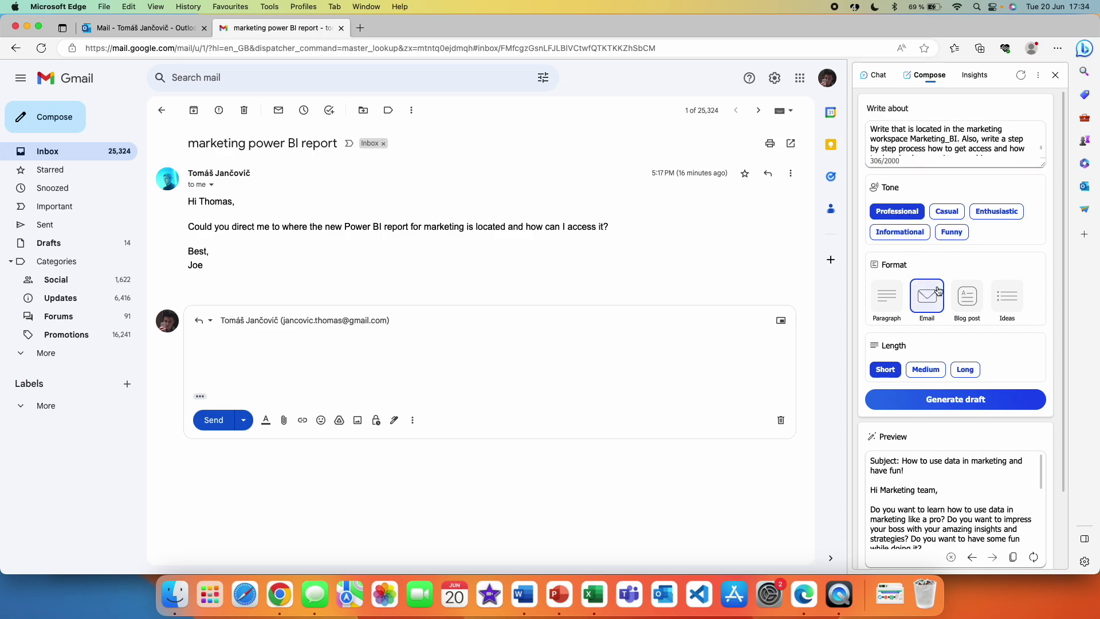
{"action": "left_click", "coordinate": [927, 371]}
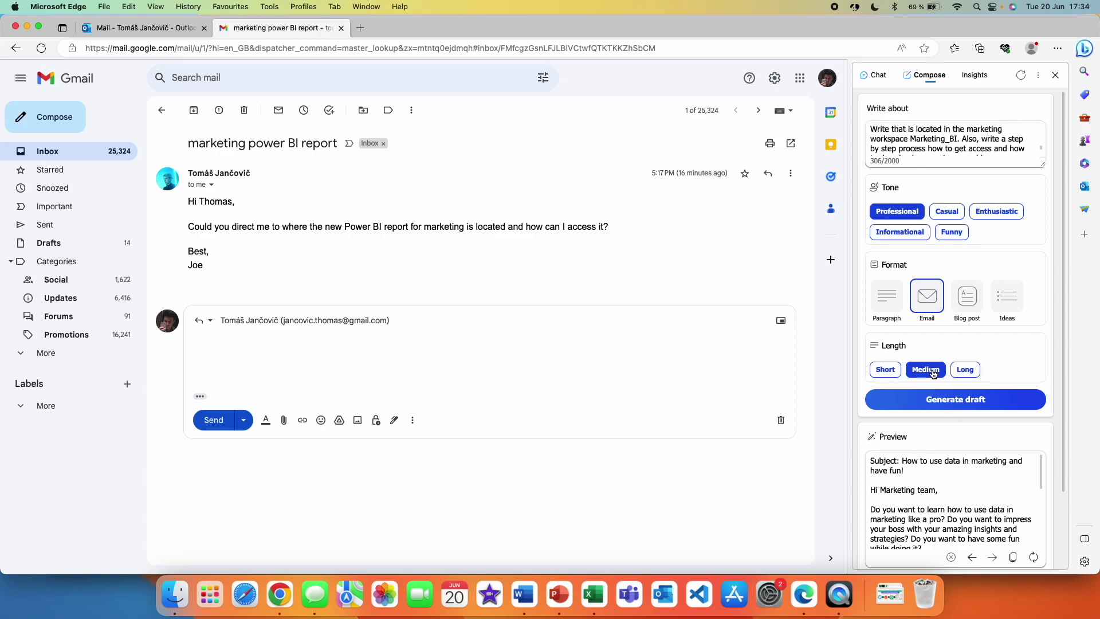
{"action": "left_click", "coordinate": [982, 400]}
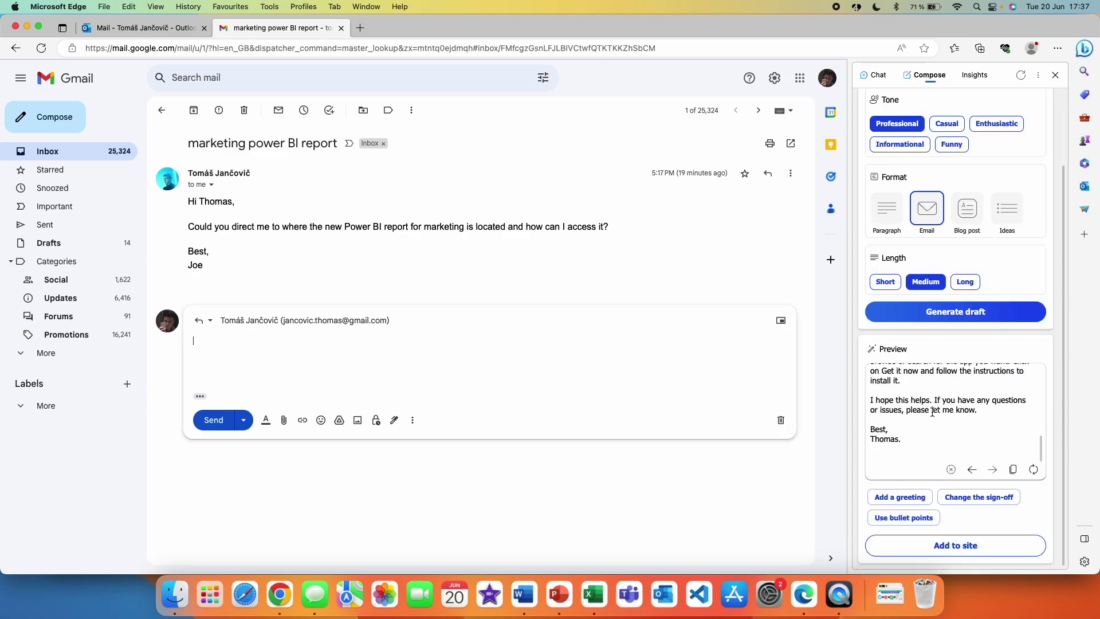
{"action": "scroll", "coordinate": [928, 413], "scroll_direction": "up", "scroll_amount": 5}
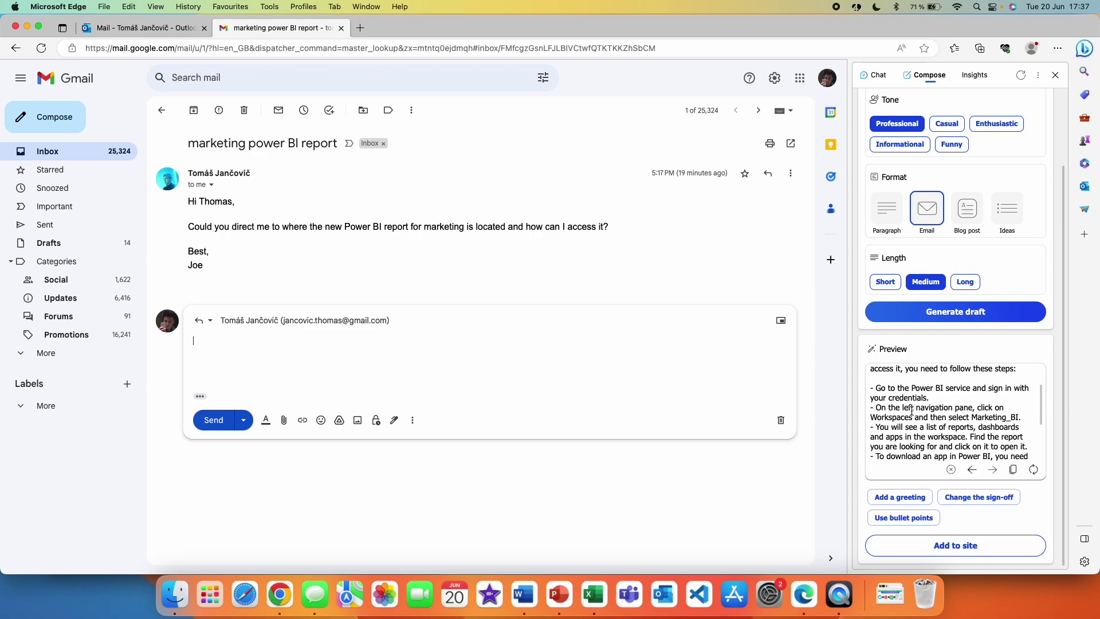
{"action": "scroll", "coordinate": [911, 413], "scroll_direction": "up", "scroll_amount": 3}
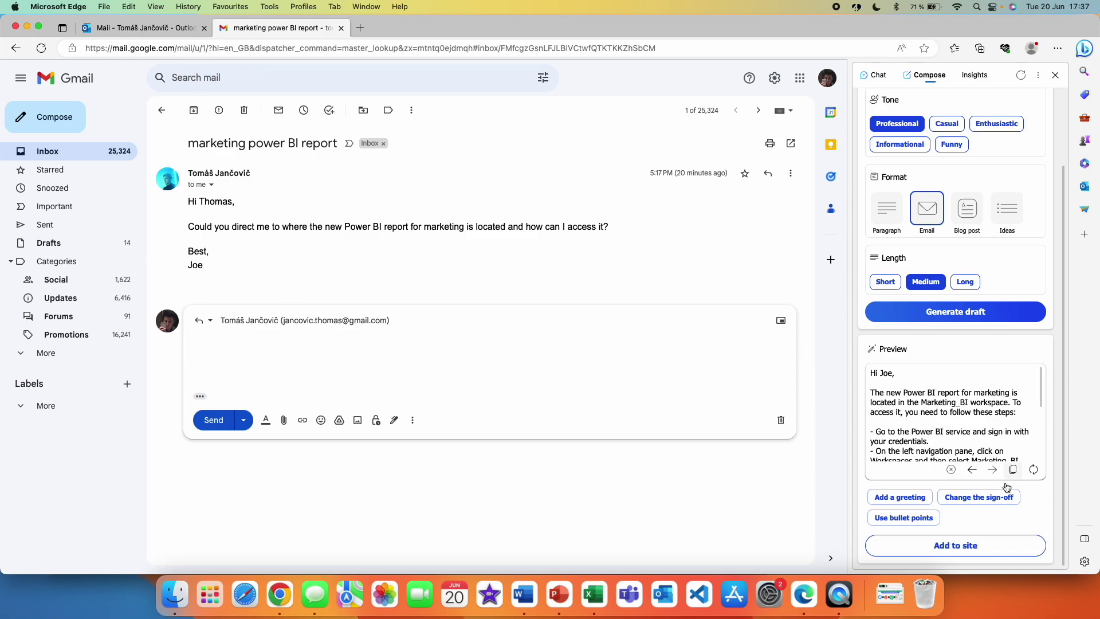
{"action": "left_click", "coordinate": [993, 551]}
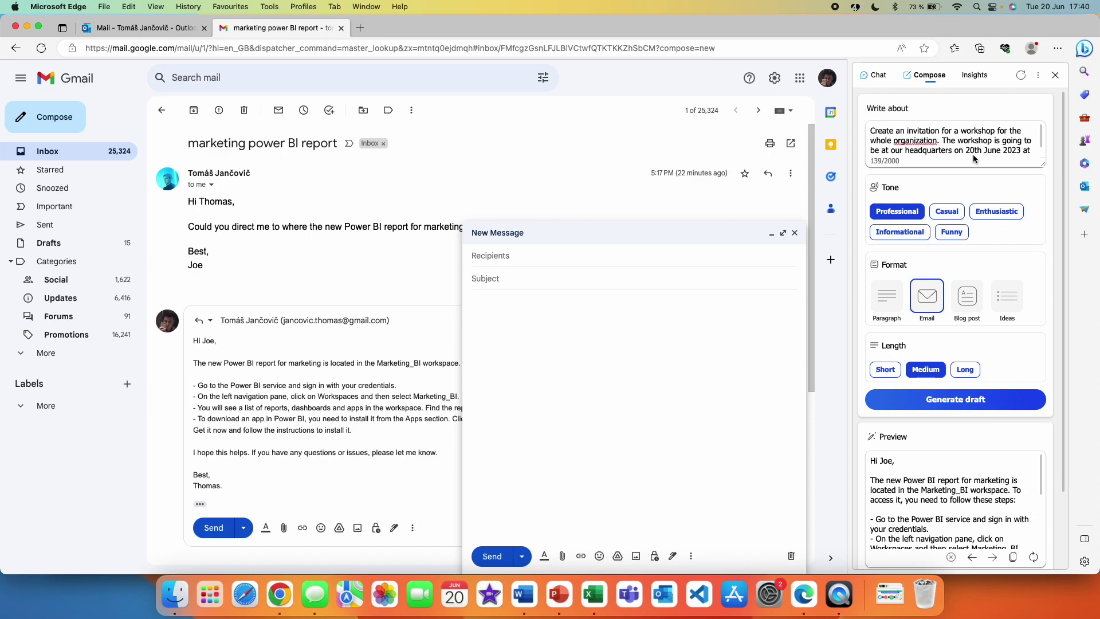
{"action": "scroll", "coordinate": [1014, 138], "scroll_direction": "down", "scroll_amount": 1}
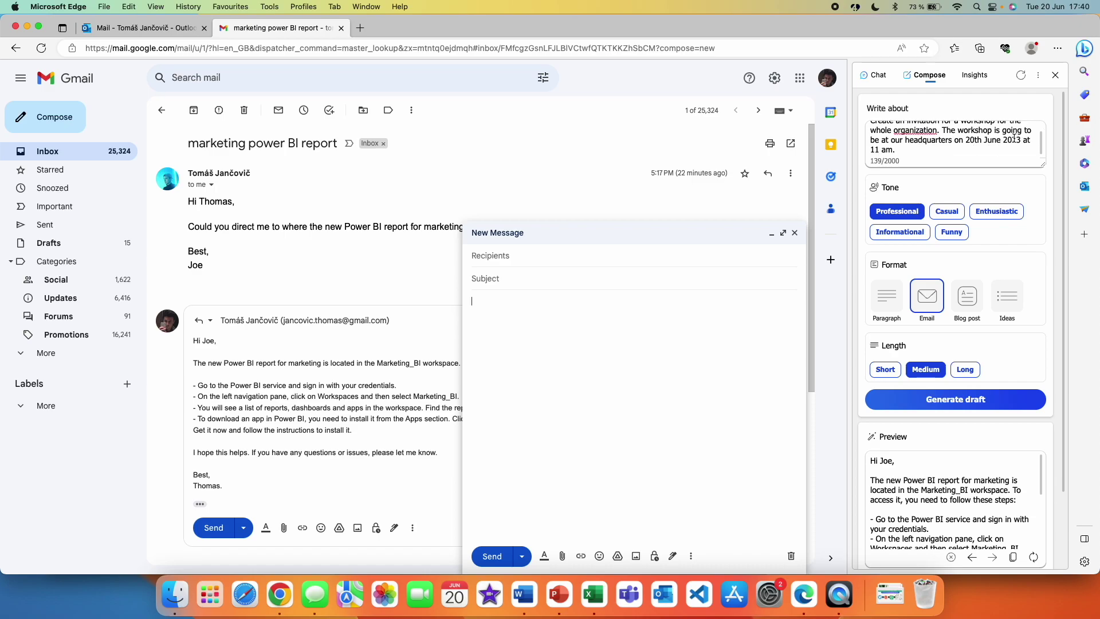
{"action": "left_click", "coordinate": [1003, 210]}
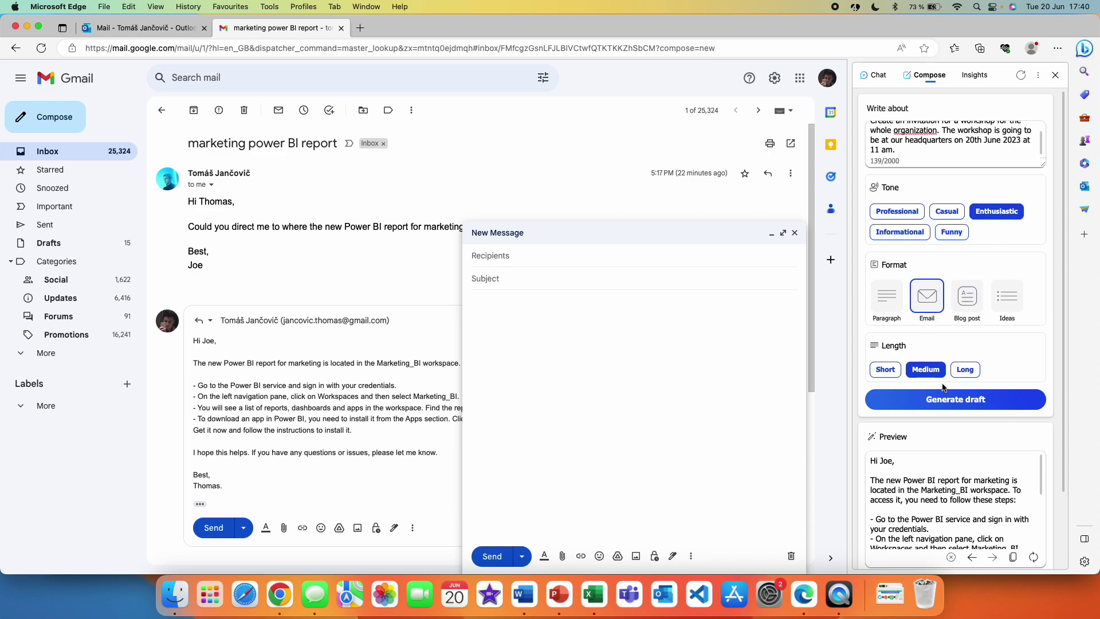
{"action": "left_click", "coordinate": [974, 370]}
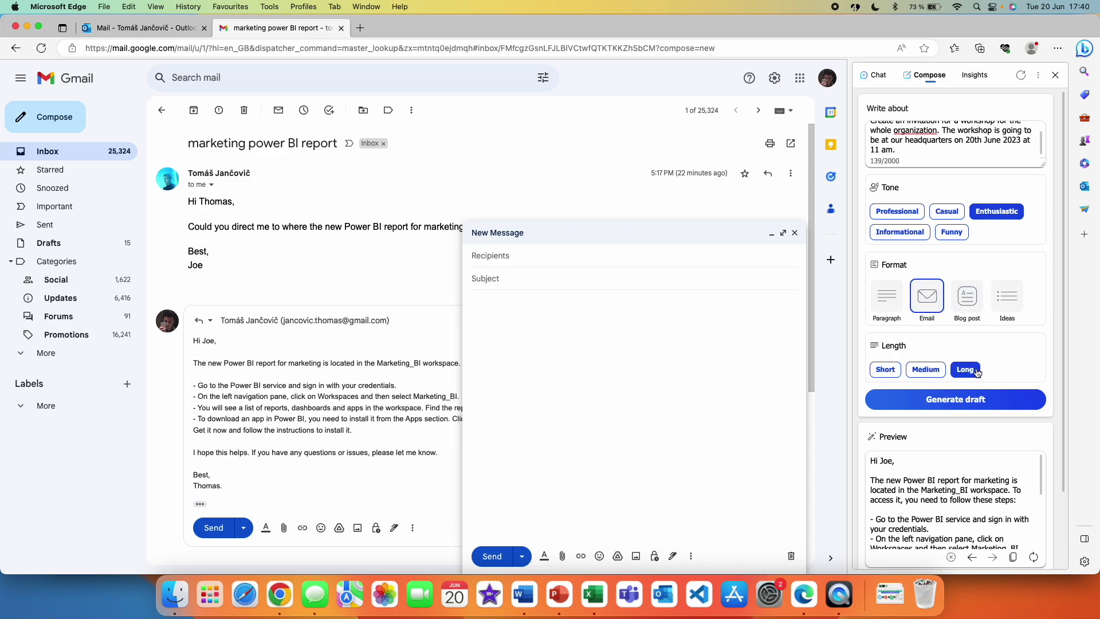
{"action": "left_click", "coordinate": [975, 401]}
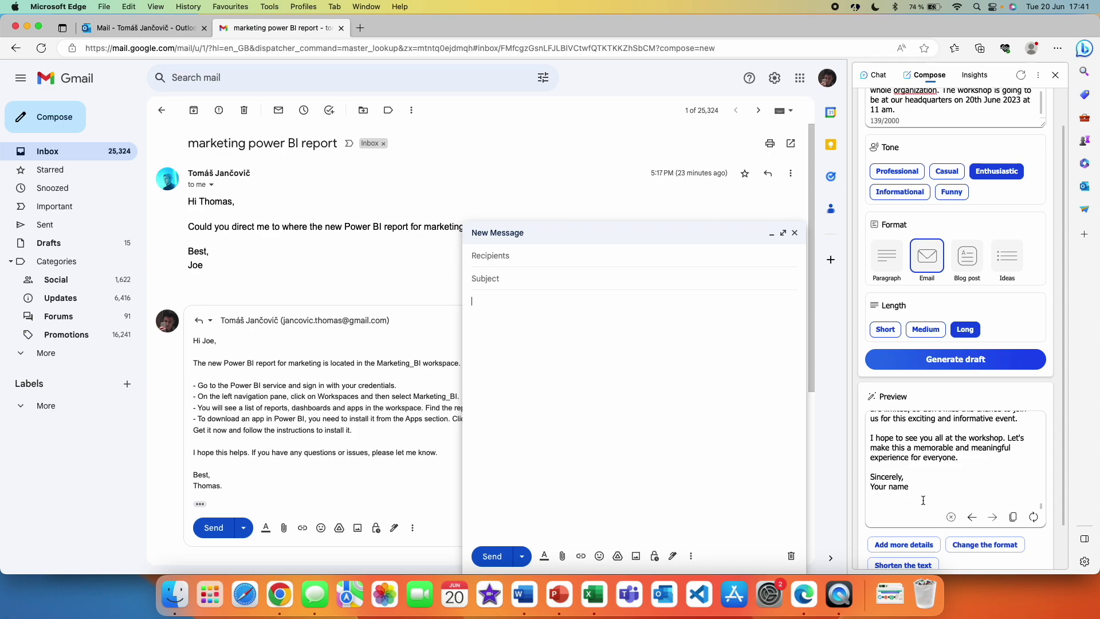
{"action": "scroll", "coordinate": [919, 492], "scroll_direction": "down", "scroll_amount": 2}
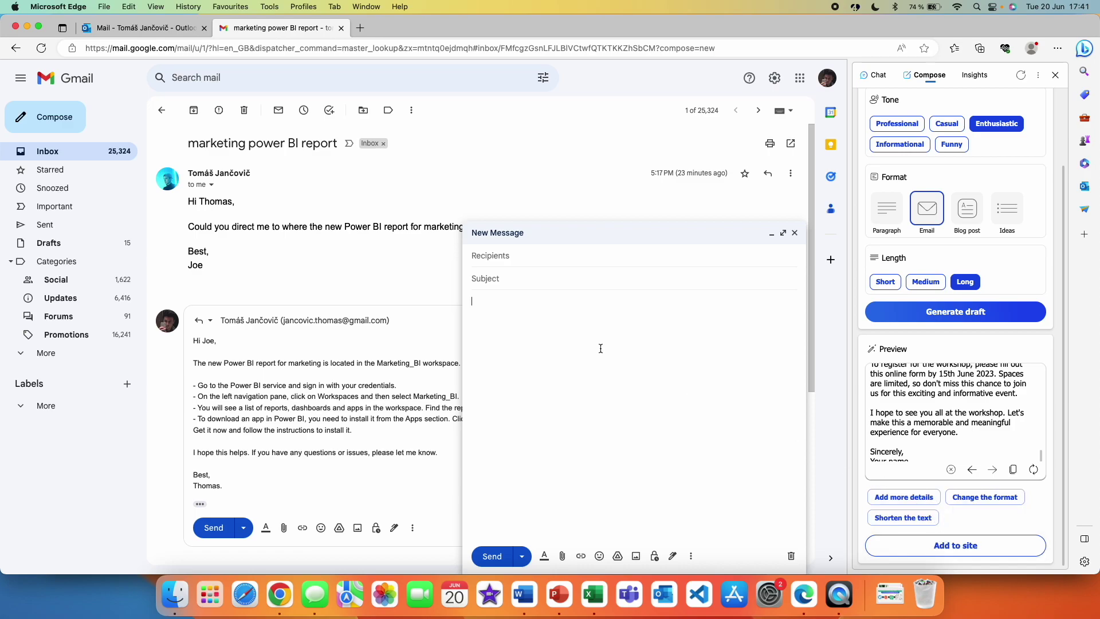
{"action": "left_click", "coordinate": [646, 350]}
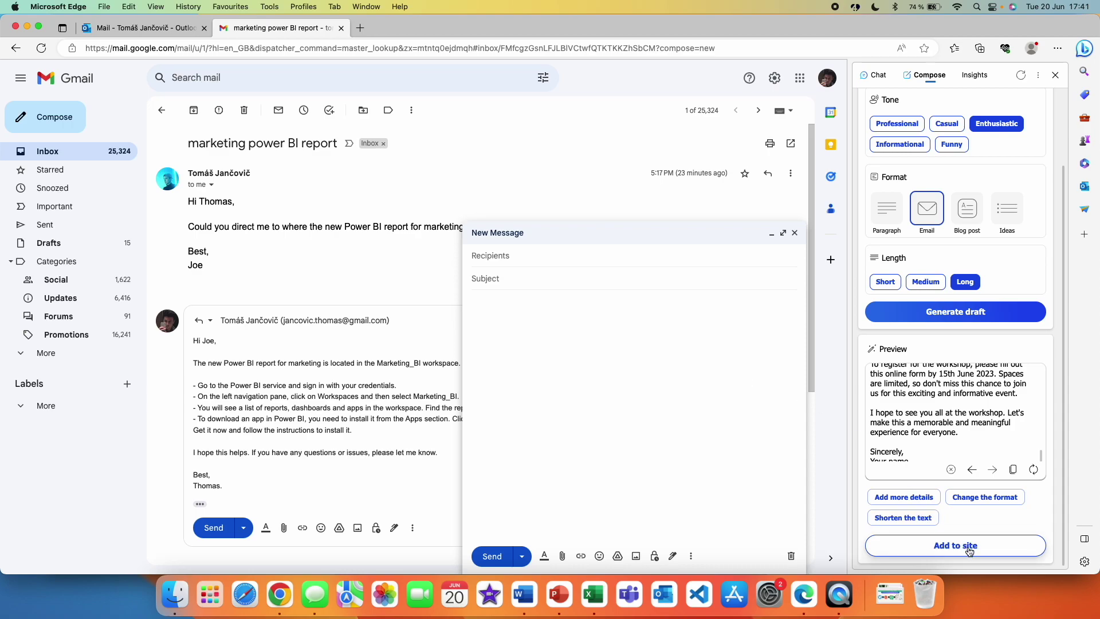
{"action": "left_click", "coordinate": [955, 545]}
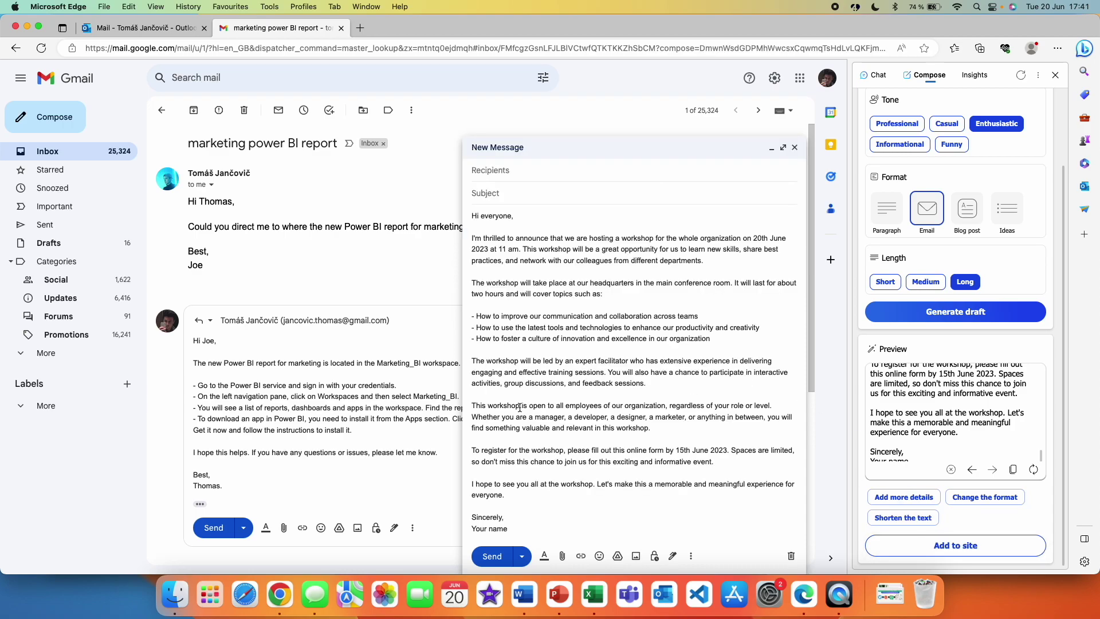